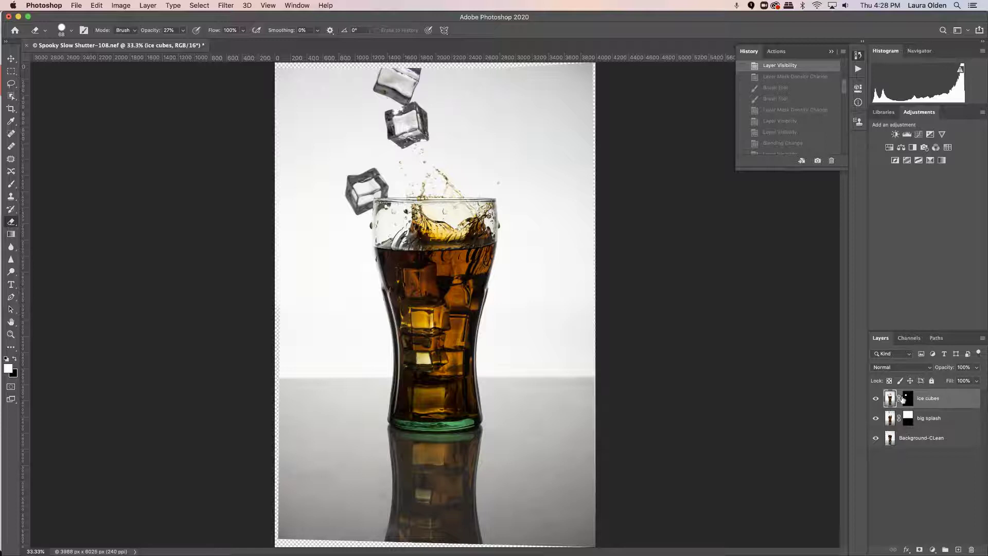
Compare the image with the ice cubes layer hidden and shown, and with its layer mask disabled and re-enabled
{"action": "left_click", "coordinate": [873, 398]}
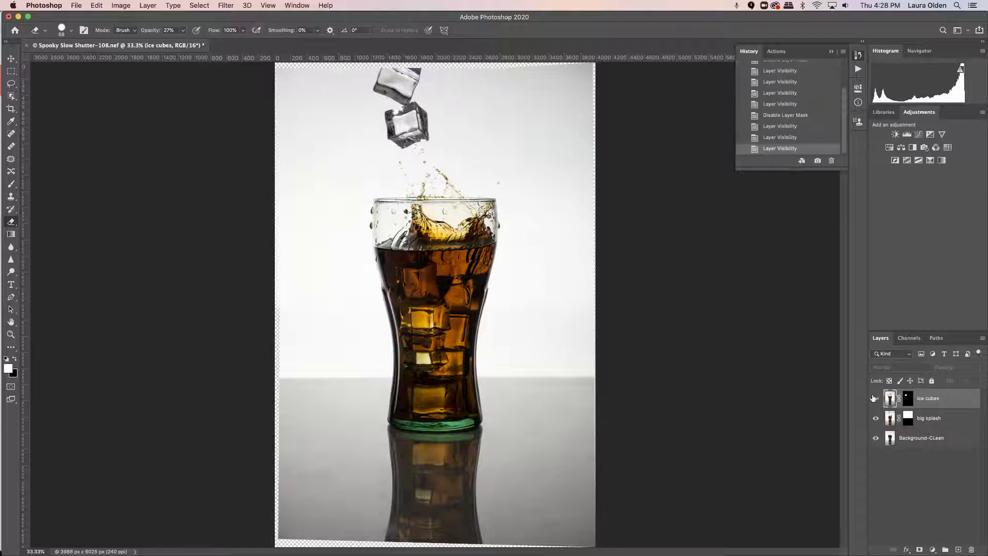
{"action": "left_click", "coordinate": [873, 398]}
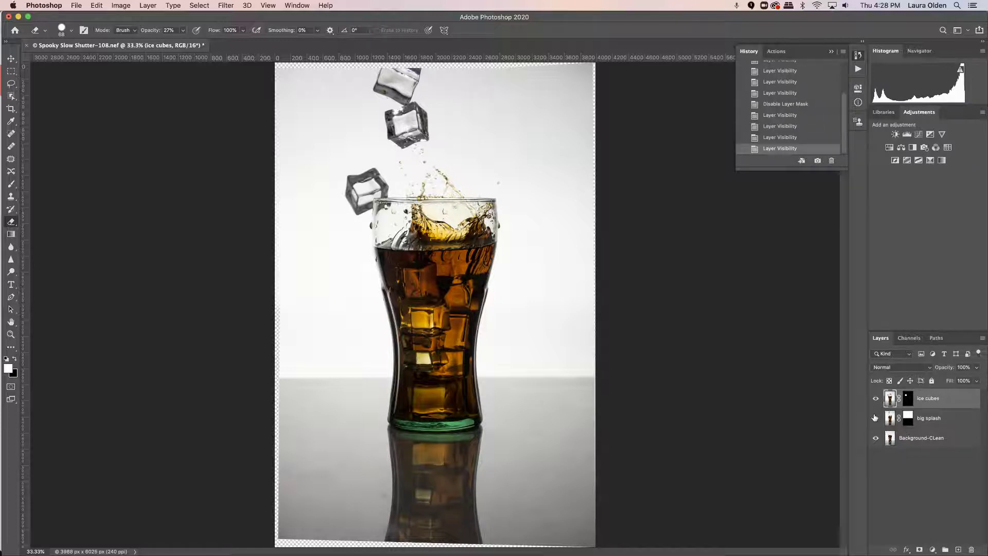
{"action": "right_click", "coordinate": [906, 400]}
{"action": "left_click", "coordinate": [829, 401]}
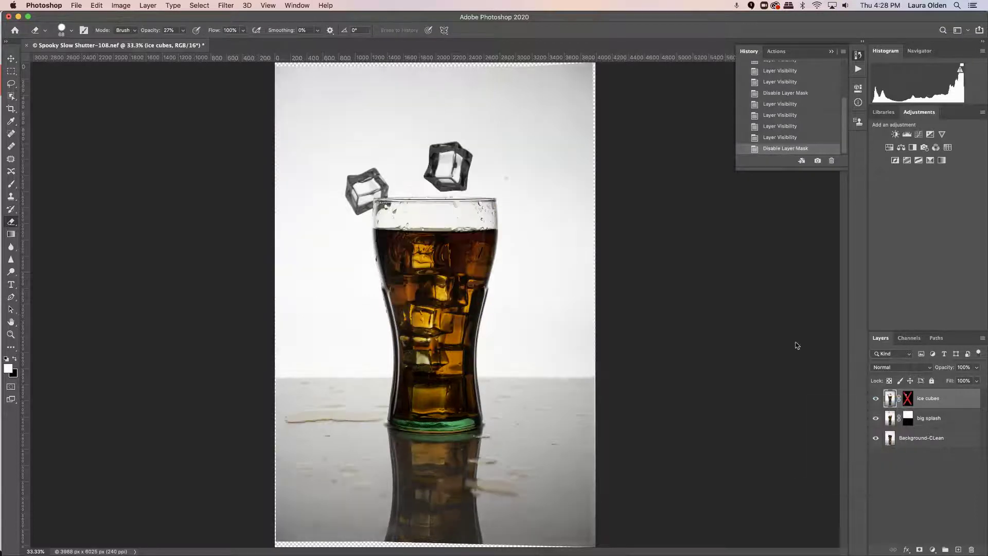
{"action": "left_click", "coordinate": [906, 400]}
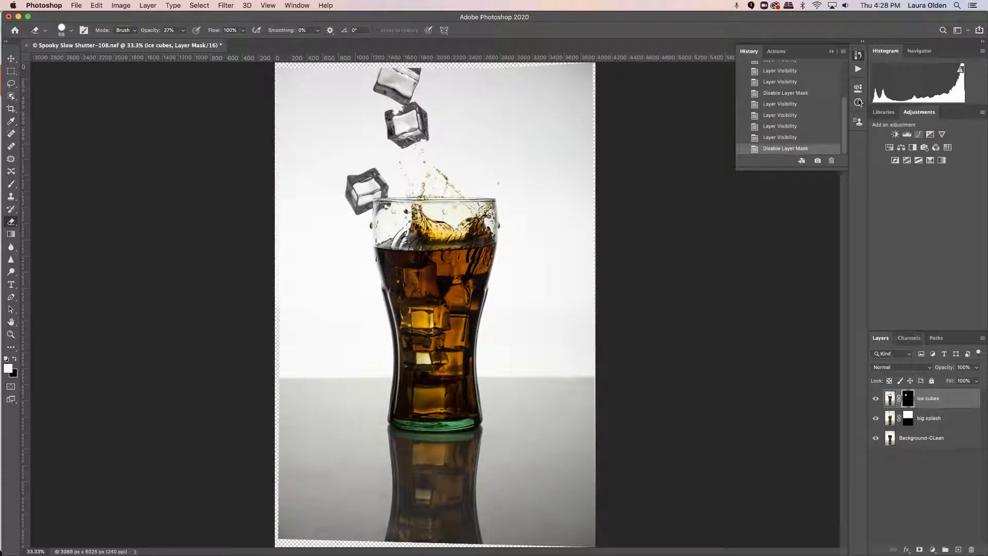
Open the mask properties of the ice cubes layer and lower the mask density to 72%
{"action": "left_click", "coordinate": [295, 6]}
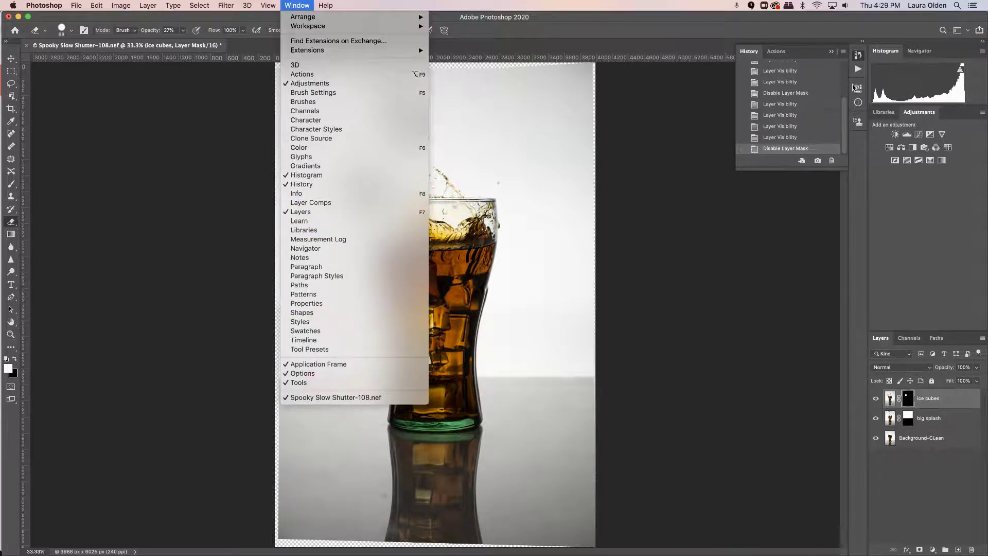
{"action": "left_click", "coordinate": [307, 303]}
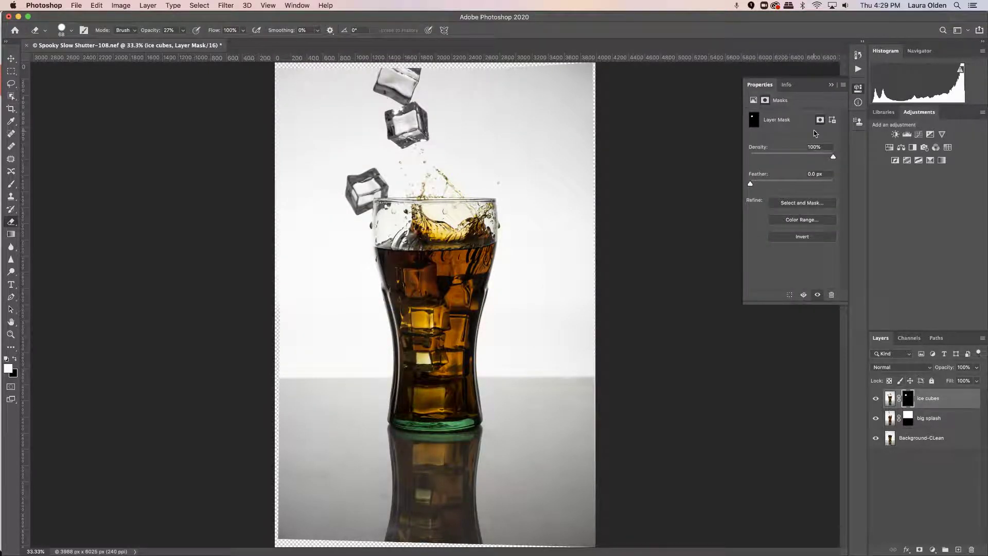
{"action": "left_click_drag", "start_coordinate": [833, 157], "coordinate": [811, 160]}
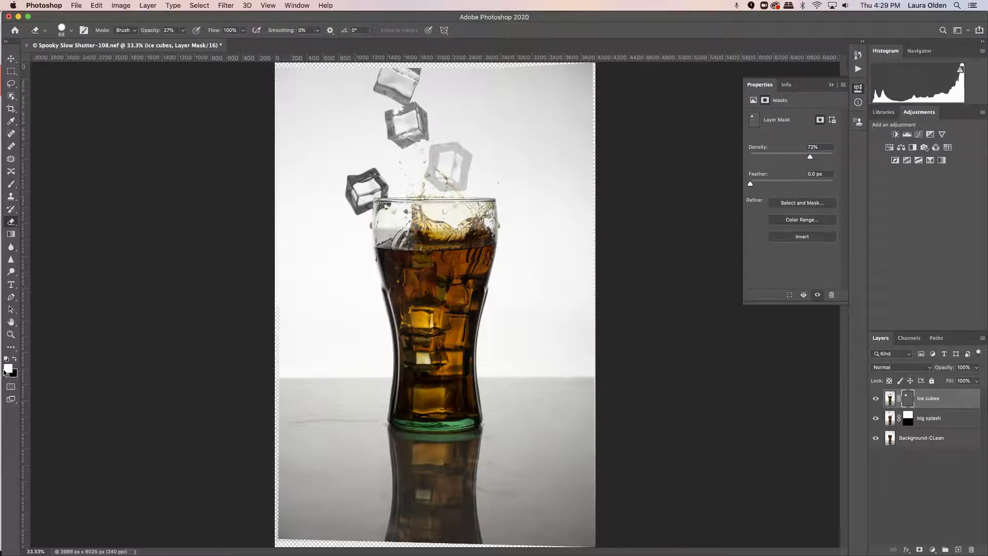
Paint white on the ice cubes mask with a soft 140 px brush to reveal the faint cube above the glass
{"action": "left_click", "coordinate": [12, 187]}
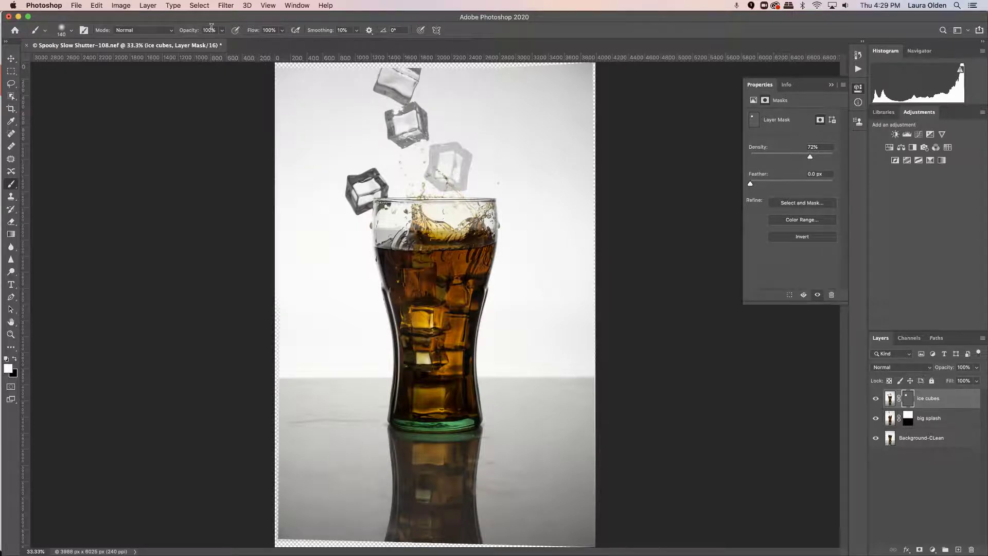
{"action": "right_click", "coordinate": [369, 217]}
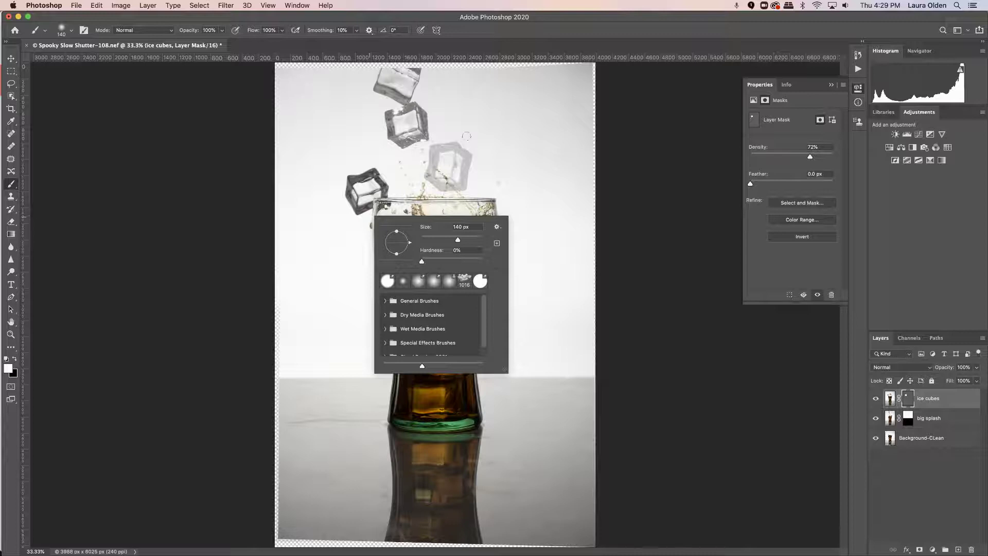
{"action": "left_click", "coordinate": [448, 163]}
{"action": "mouse_move", "coordinate": [449, 164]}
{"action": "left_mouse_down"}
{"action": "mouse_move", "coordinate": [438, 153]}
{"action": "mouse_move", "coordinate": [436, 174]}
{"action": "mouse_move", "coordinate": [432, 148]}
{"action": "mouse_move", "coordinate": [431, 178]}
{"action": "mouse_move", "coordinate": [461, 185]}
{"action": "mouse_move", "coordinate": [464, 155]}
{"action": "mouse_move", "coordinate": [463, 186]}
{"action": "mouse_move", "coordinate": [470, 155]}
{"action": "mouse_move", "coordinate": [437, 149]}
{"action": "left_mouse_up"}
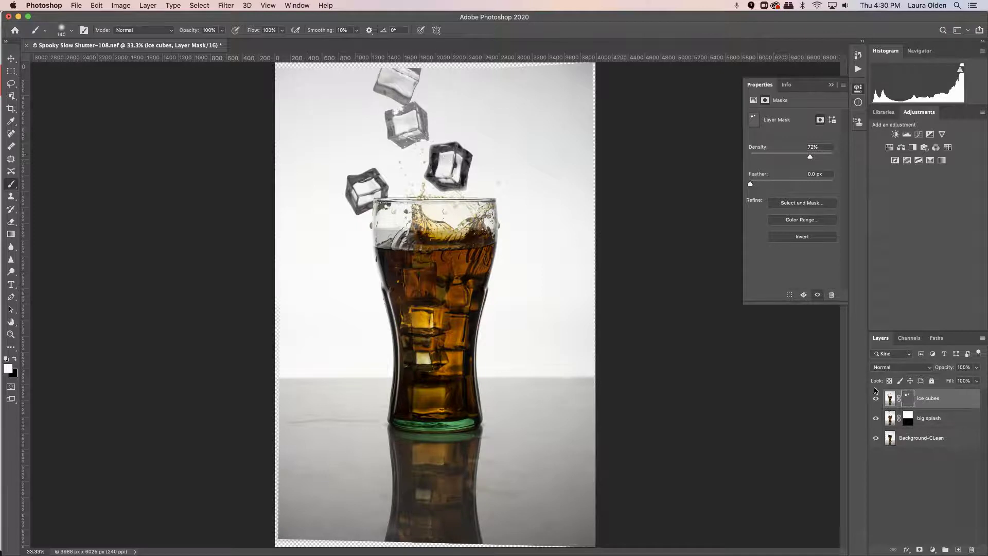
Paint white along the added cube's lower edge with the two lower layers temporarily hidden, and set the mask density to 100%
{"action": "left_click", "coordinate": [876, 418]}
{"action": "left_click", "coordinate": [875, 439]}
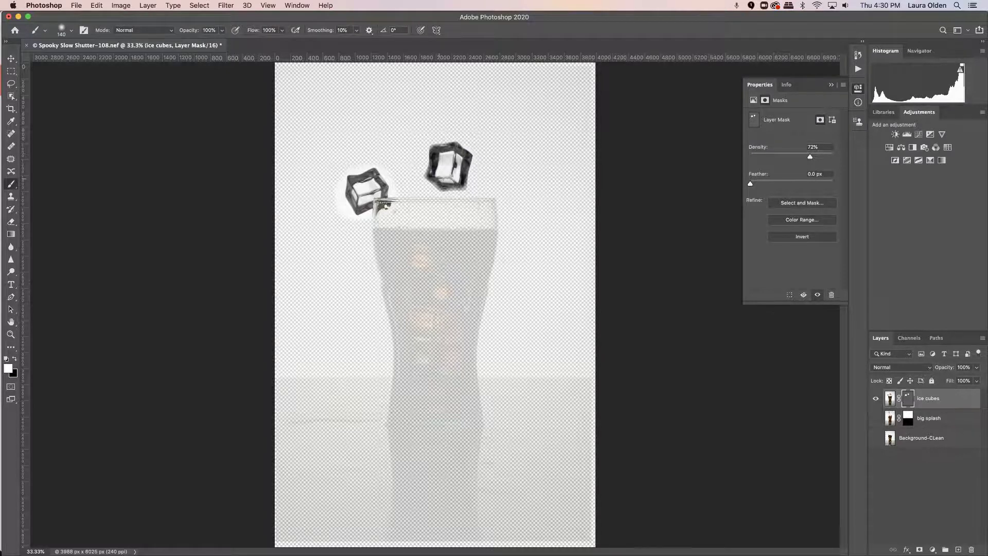
{"action": "left_click_drag", "start_coordinate": [435, 189], "coordinate": [465, 189]}
{"action": "left_click_drag", "start_coordinate": [876, 418], "coordinate": [882, 450]}
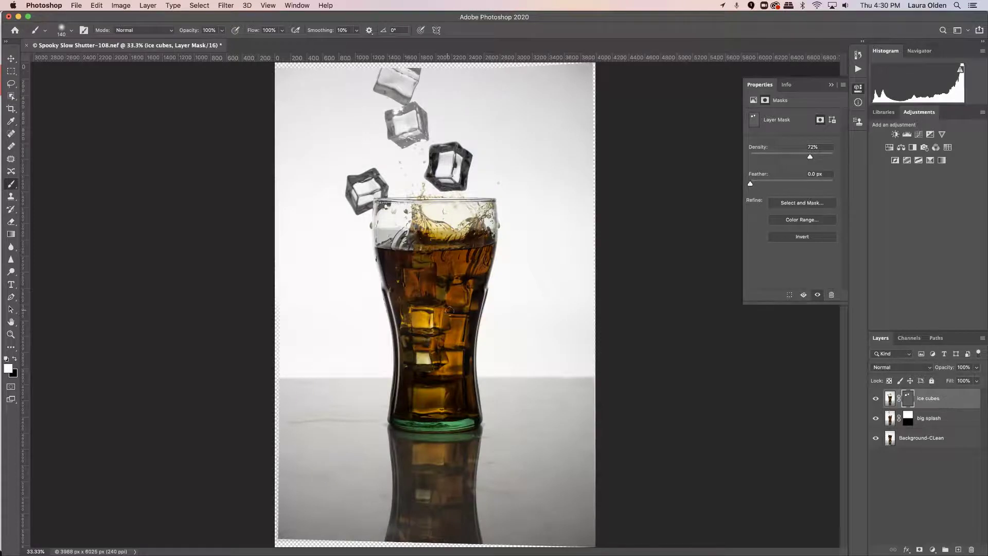
{"action": "left_click_drag", "start_coordinate": [810, 157], "coordinate": [835, 157]}
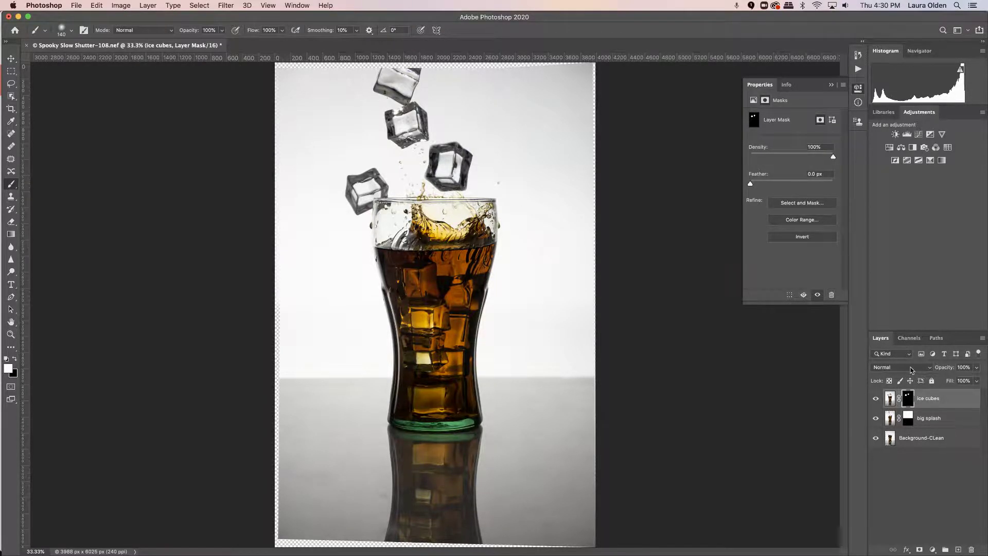
Try the Multiply blend mode on the ice cubes layer and return it to Normal
{"action": "left_click", "coordinate": [929, 369]}
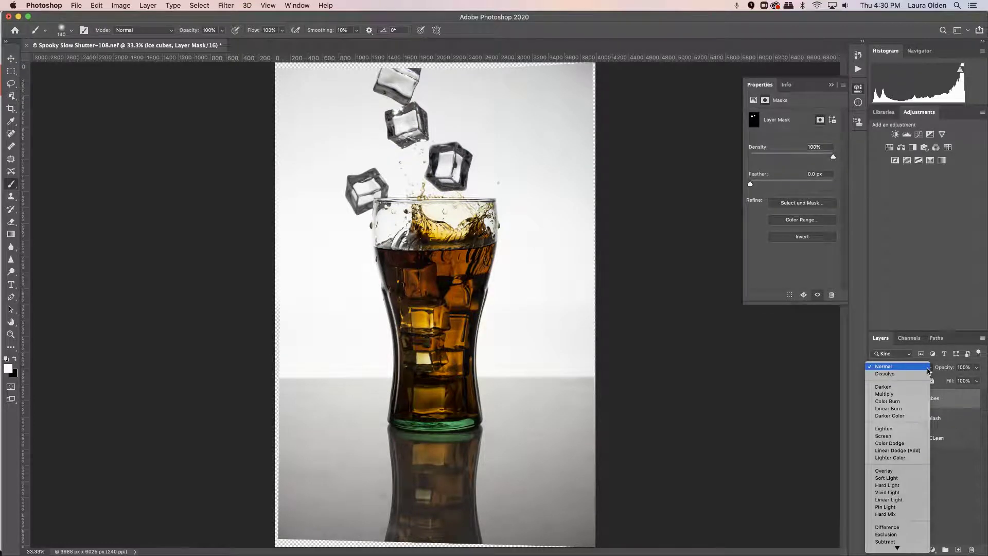
{"action": "left_click", "coordinate": [907, 395]}
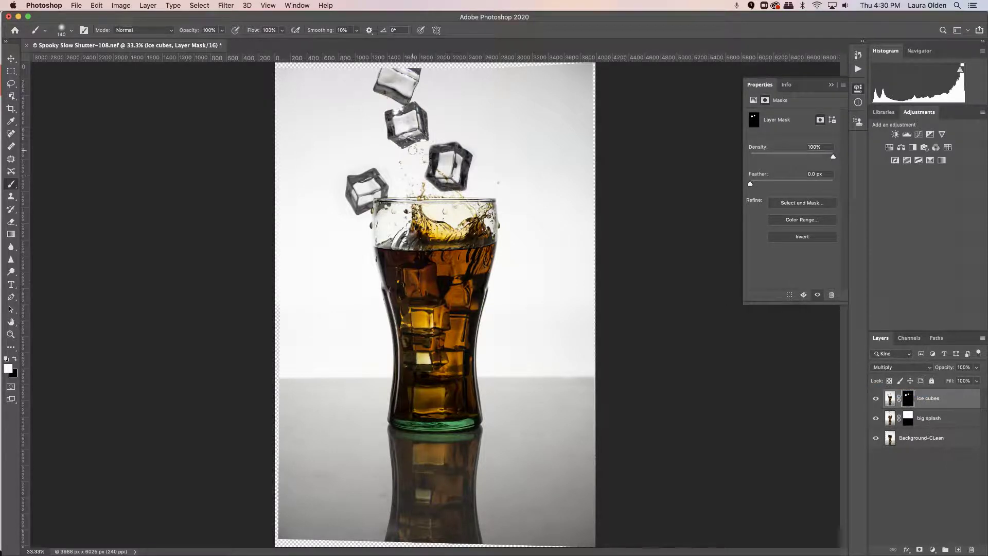
{"action": "left_click", "coordinate": [919, 367]}
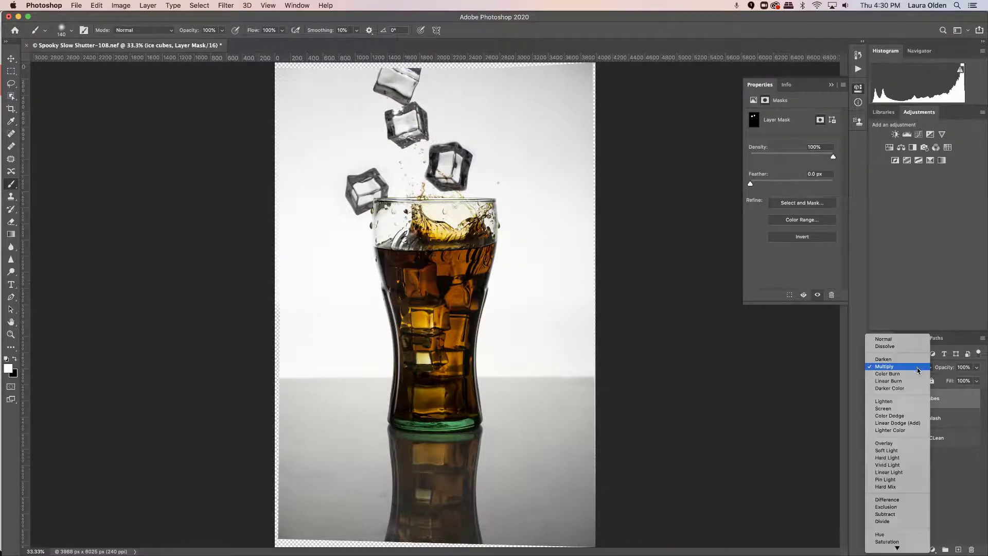
{"action": "left_click", "coordinate": [892, 340]}
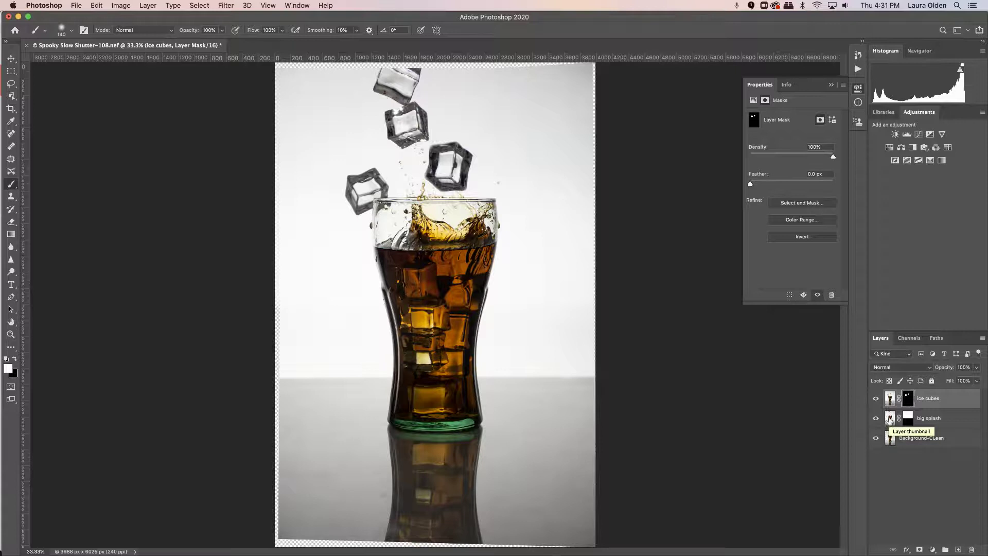
Hide the ice cubes layer and lasso the splash above the glass rim on the big splash layer with a 20 px feather
{"action": "left_click", "coordinate": [889, 420]}
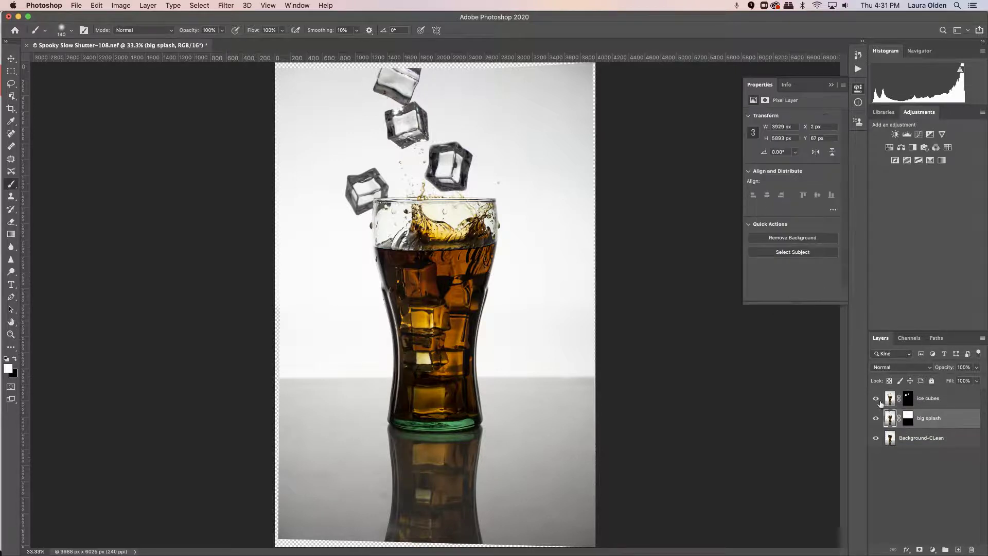
{"action": "left_click", "coordinate": [876, 398]}
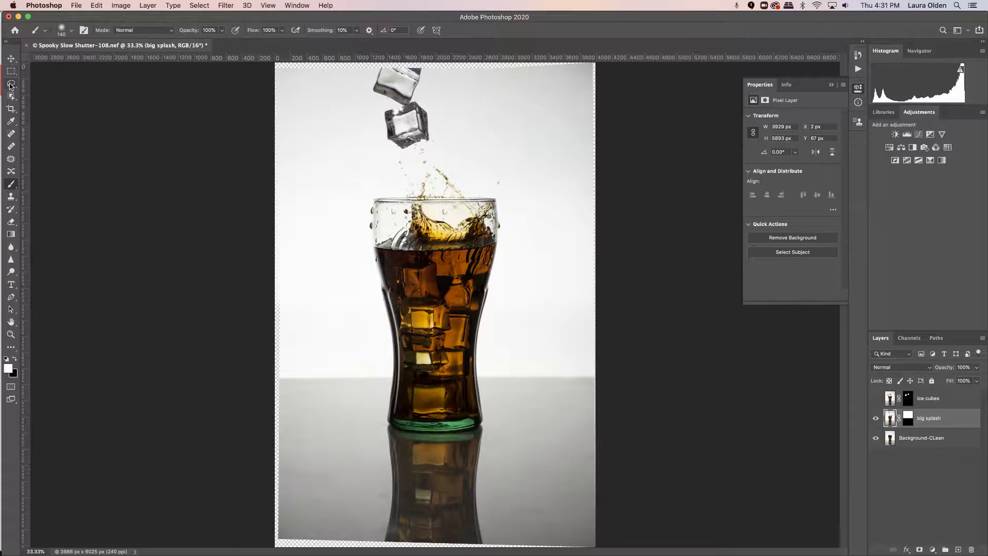
{"action": "left_click", "coordinate": [11, 88]}
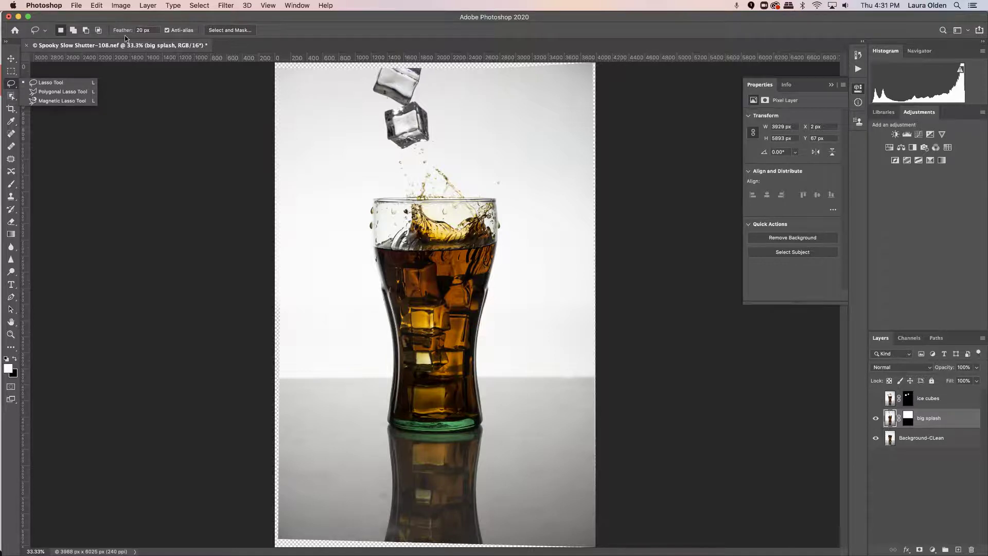
{"action": "left_click", "coordinate": [55, 84]}
{"action": "mouse_move", "coordinate": [473, 202]}
{"action": "left_mouse_down"}
{"action": "mouse_move", "coordinate": [431, 163]}
{"action": "mouse_move", "coordinate": [442, 183]}
{"action": "mouse_move", "coordinate": [435, 200]}
{"action": "mouse_move", "coordinate": [487, 208]}
{"action": "left_mouse_up"}
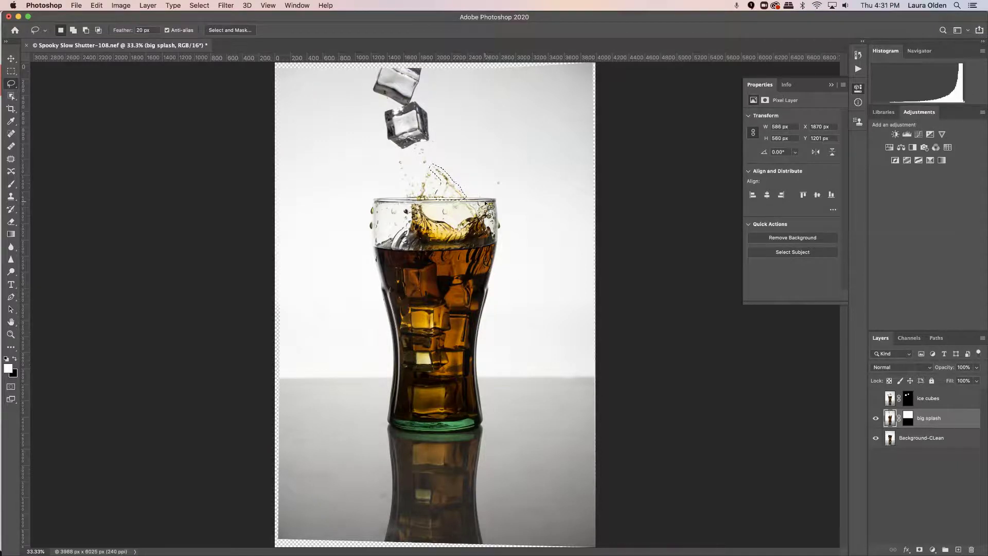
{"action": "left_click", "coordinate": [875, 399]}
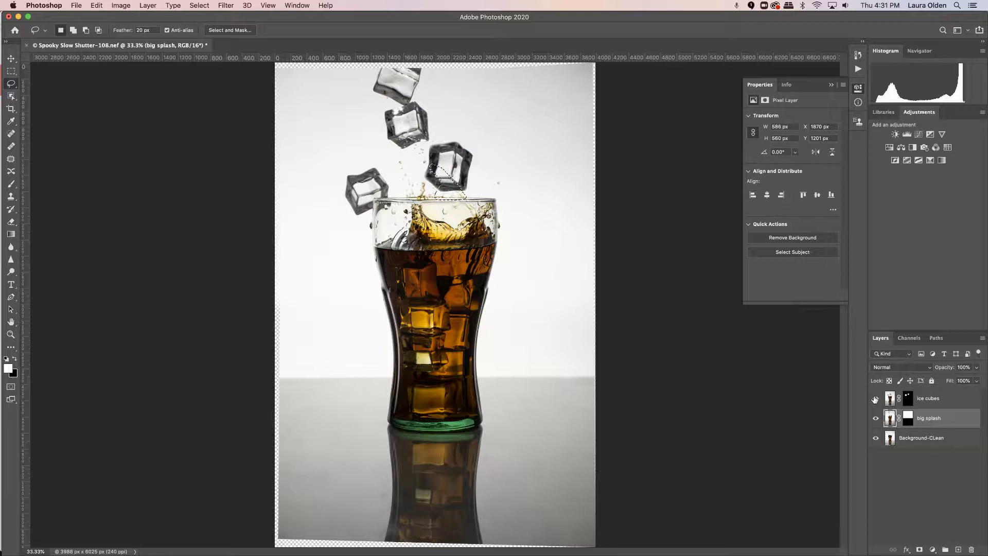
{"action": "left_click", "coordinate": [875, 399]}
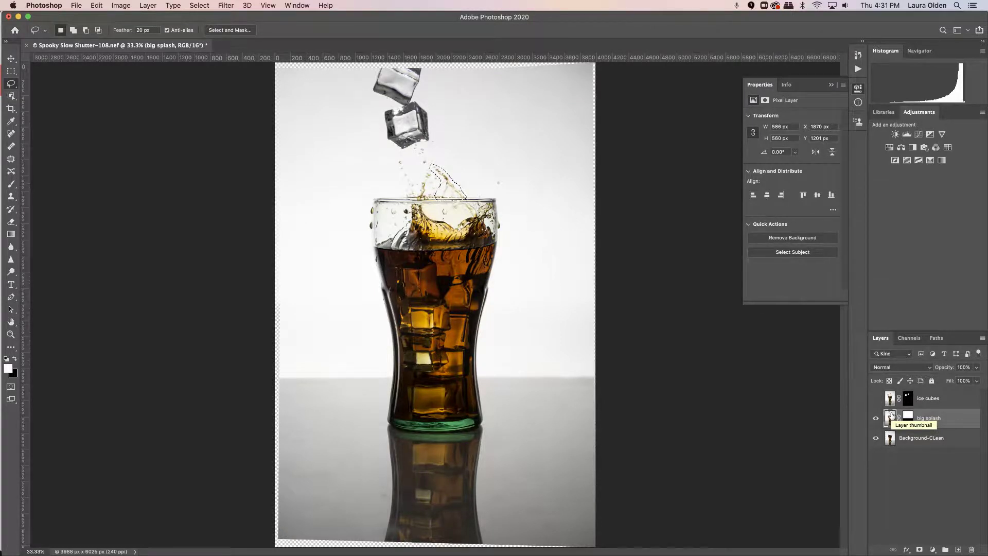
Copy the selected splash to a new layer named splash and move it above the ice cubes layer
{"action": "key", "text": "super+j"}
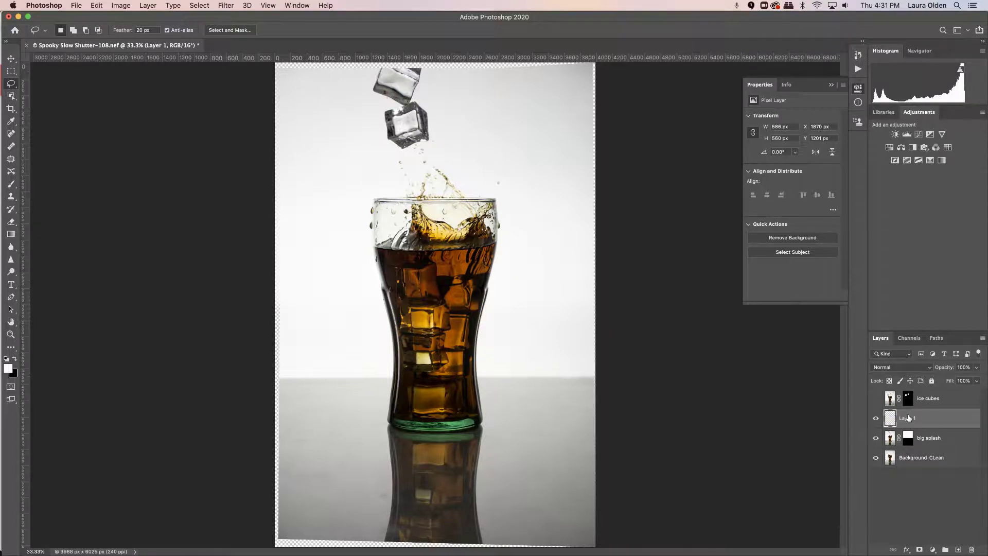
{"action": "type", "text": "splash"}
{"action": "key", "text": "Return"}
{"action": "left_click_drag", "start_coordinate": [947, 422], "coordinate": [941, 392]}
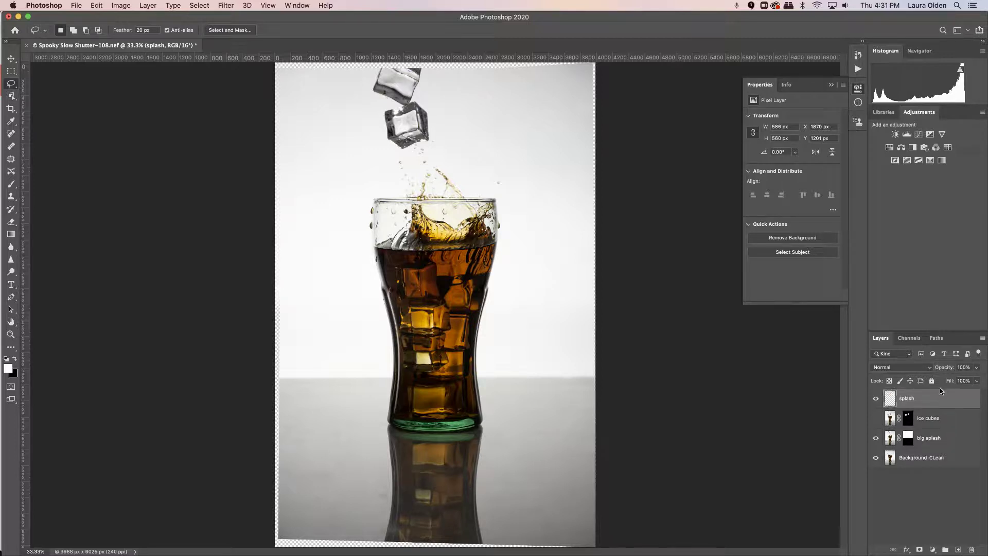
Show the ice cubes layer again and set the splash layer's blend mode to Multiply
{"action": "left_click", "coordinate": [876, 418]}
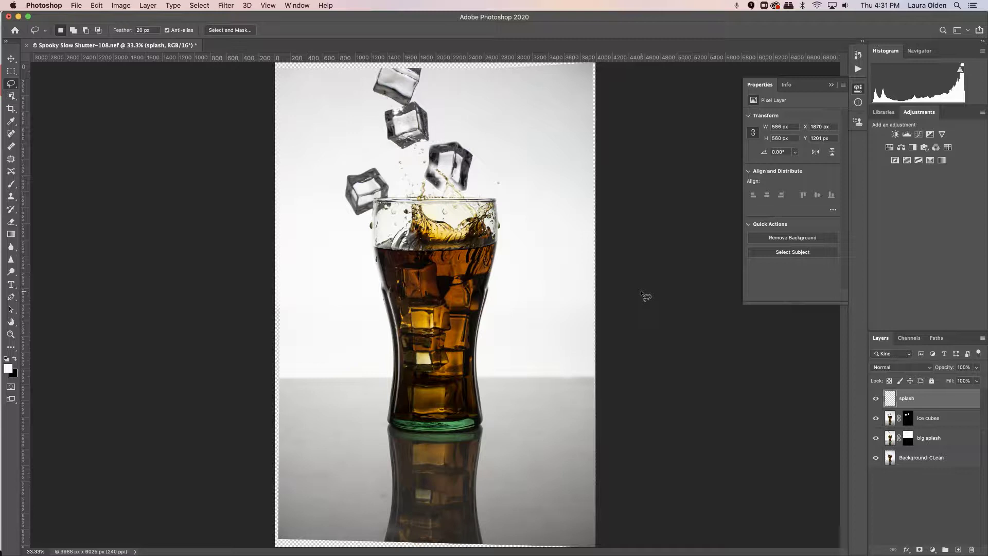
{"action": "left_click", "coordinate": [930, 368]}
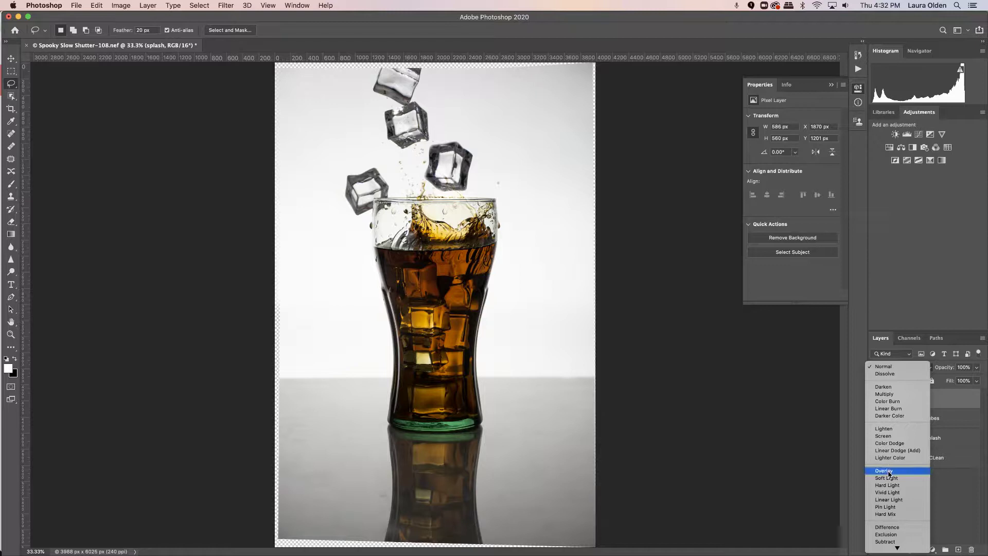
{"action": "left_click", "coordinate": [883, 394]}
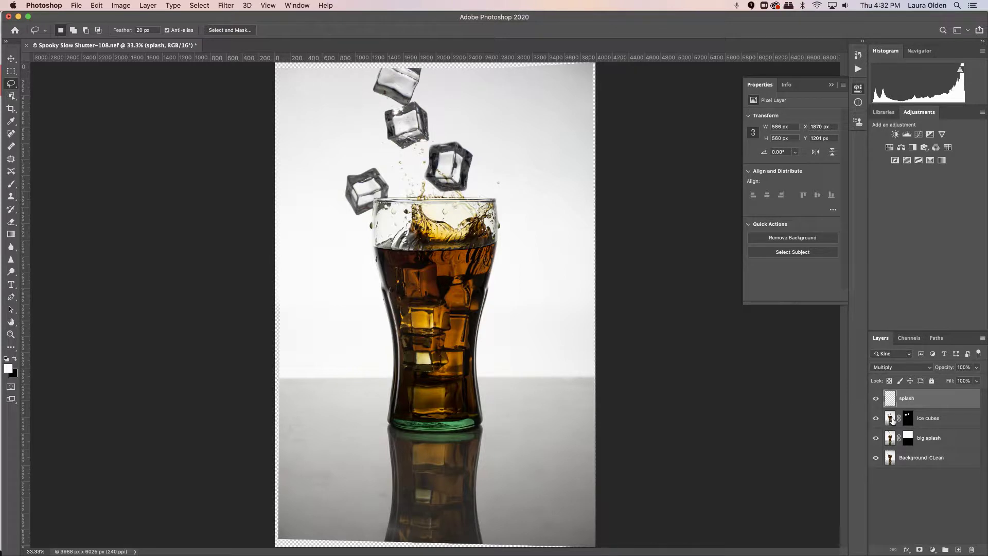
Target the ice cubes layer mask and set up the Brush tool with black at 13% opacity
{"action": "left_click", "coordinate": [909, 422]}
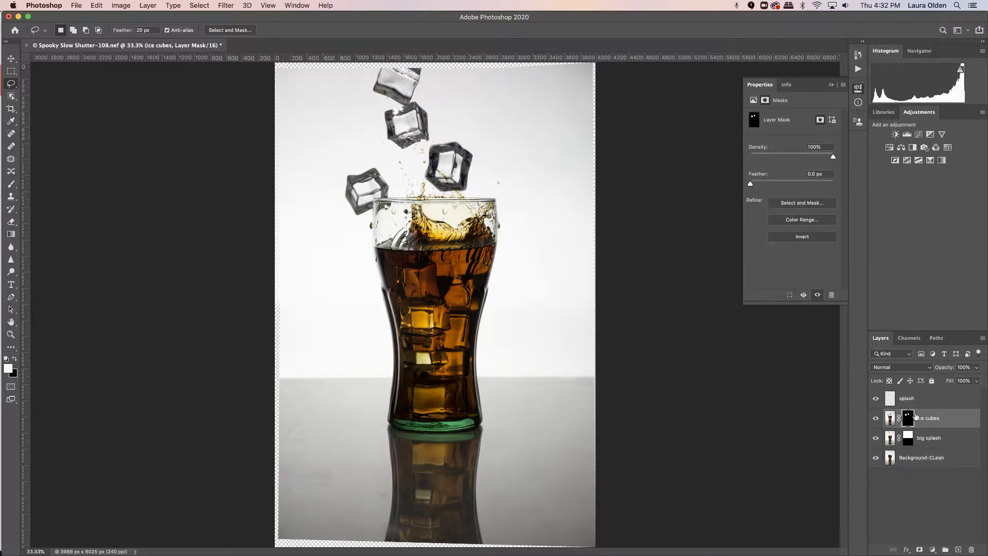
{"action": "left_click", "coordinate": [10, 184]}
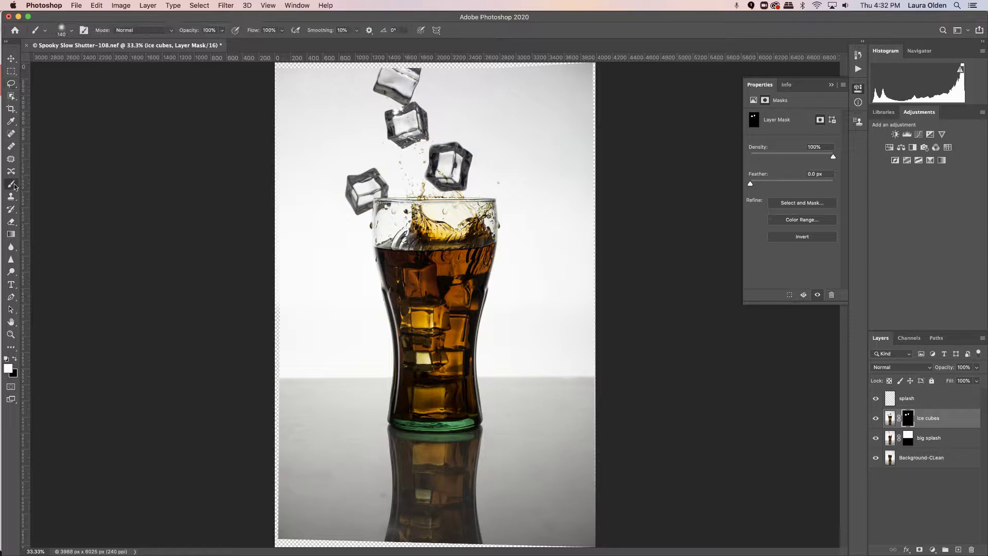
{"action": "left_click", "coordinate": [15, 358]}
{"action": "left_click", "coordinate": [222, 30]}
{"action": "left_click_drag", "start_coordinate": [222, 43], "coordinate": [183, 43]}
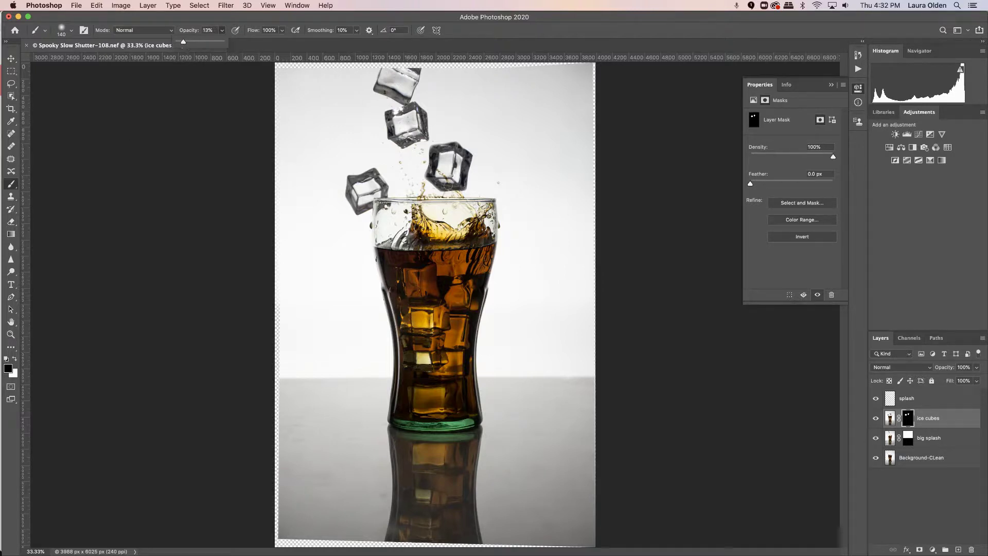
Reduce the brush size to 59 px for working on the lower edge of the added cube
{"action": "right_click", "coordinate": [451, 186]}
{"action": "key", "text": "bracketleft"}
{"action": "key", "text": "bracketleft"}
{"action": "key", "text": "bracketleft"}
{"action": "key", "text": "bracketleft"}
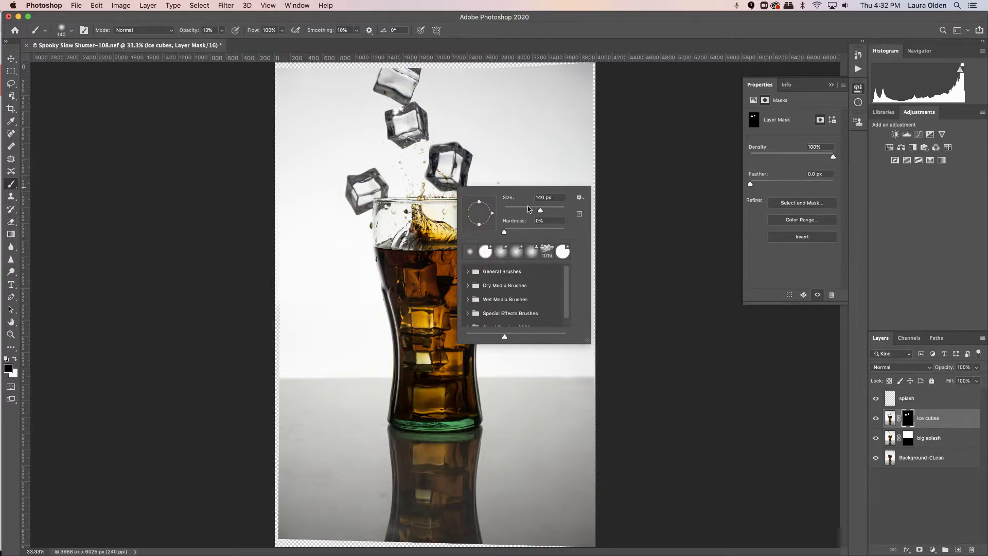
{"action": "key", "text": "Return"}
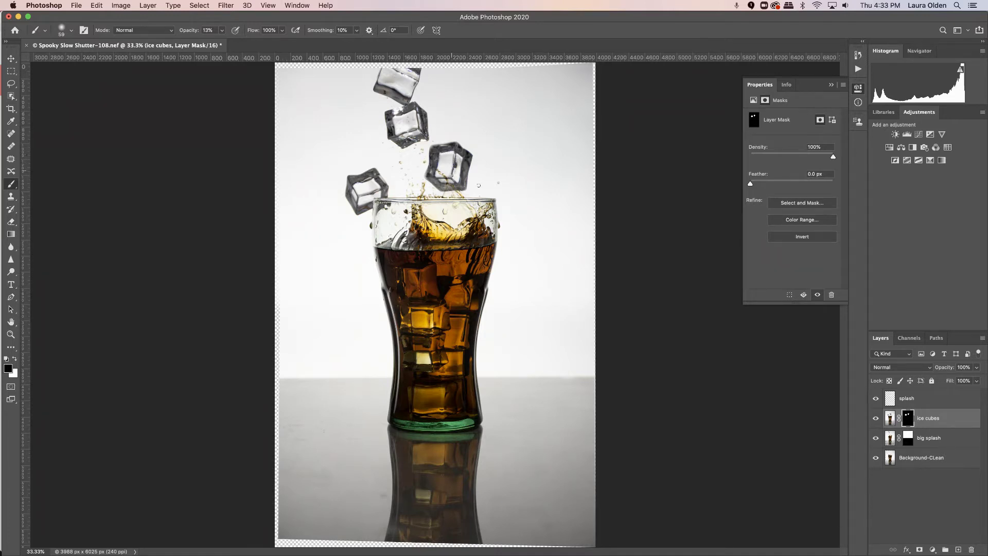
Compare the image with the ice cubes layer hidden and shown, and reduce the brush size to 27 px
{"action": "left_click", "coordinate": [876, 418]}
{"action": "left_click", "coordinate": [877, 418]}
{"action": "right_click", "coordinate": [453, 185]}
{"action": "left_click_drag", "start_coordinate": [518, 209], "coordinate": [511, 208]}
{"action": "key", "text": "Return"}
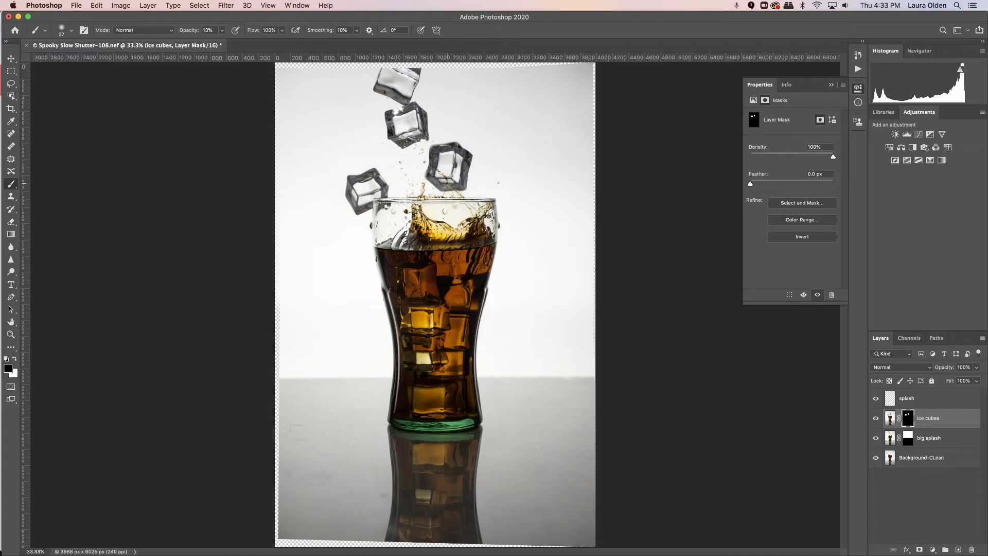